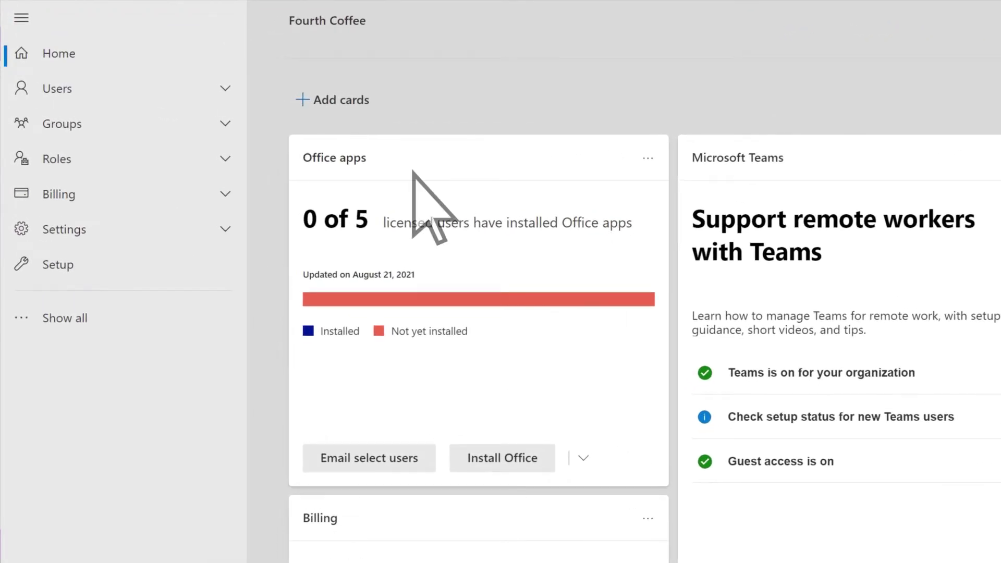
Open the Self-service password reset details under Org settings > Security & privacy.
{"action": "left_click", "coordinate": [226, 230]}
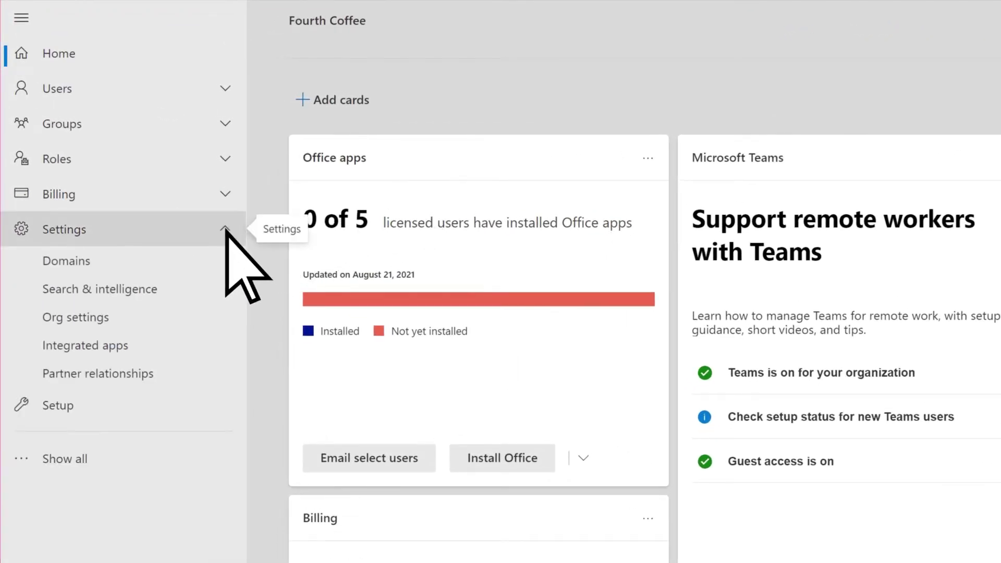
{"action": "left_click", "coordinate": [150, 319]}
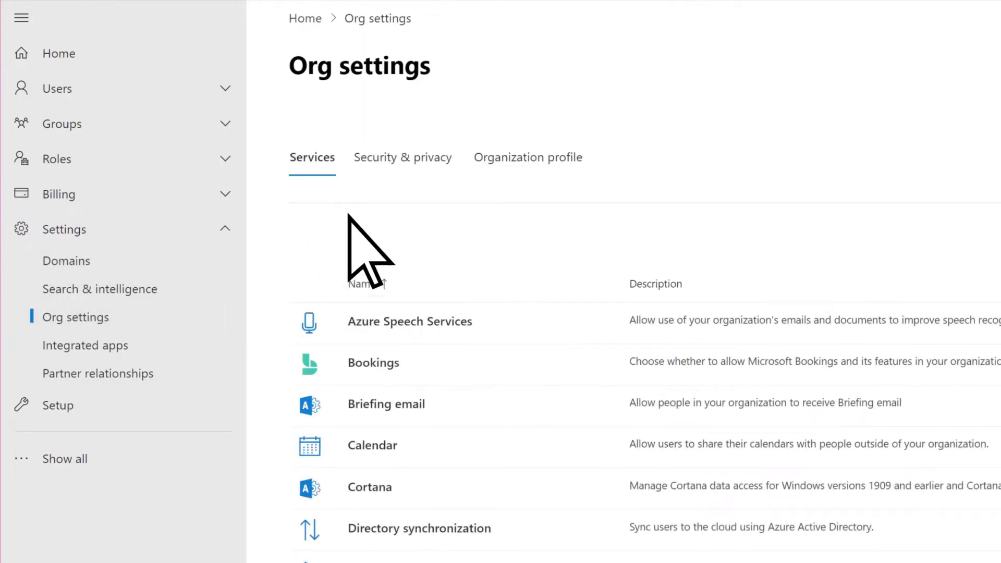
{"action": "left_click", "coordinate": [405, 165]}
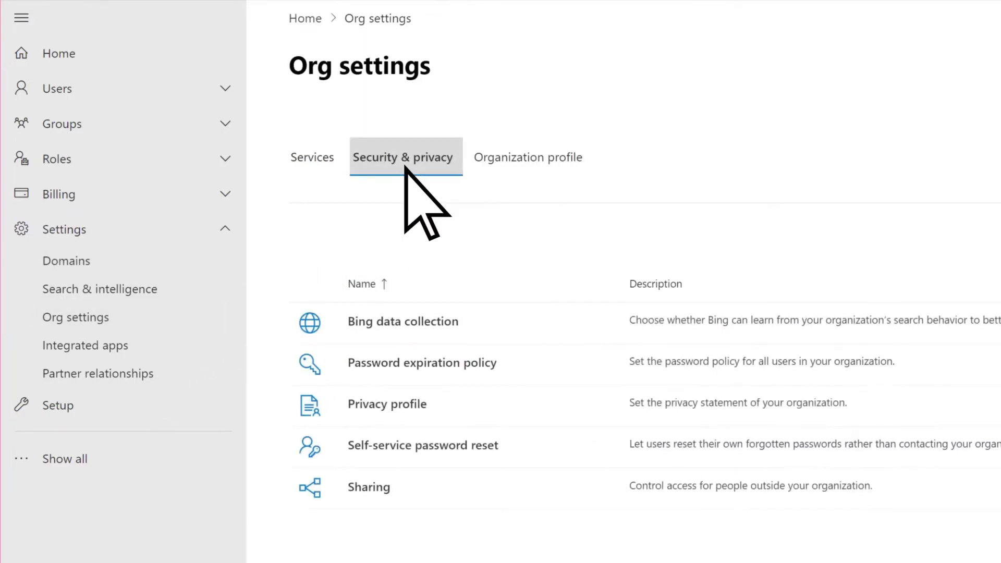
{"action": "left_click", "coordinate": [414, 453]}
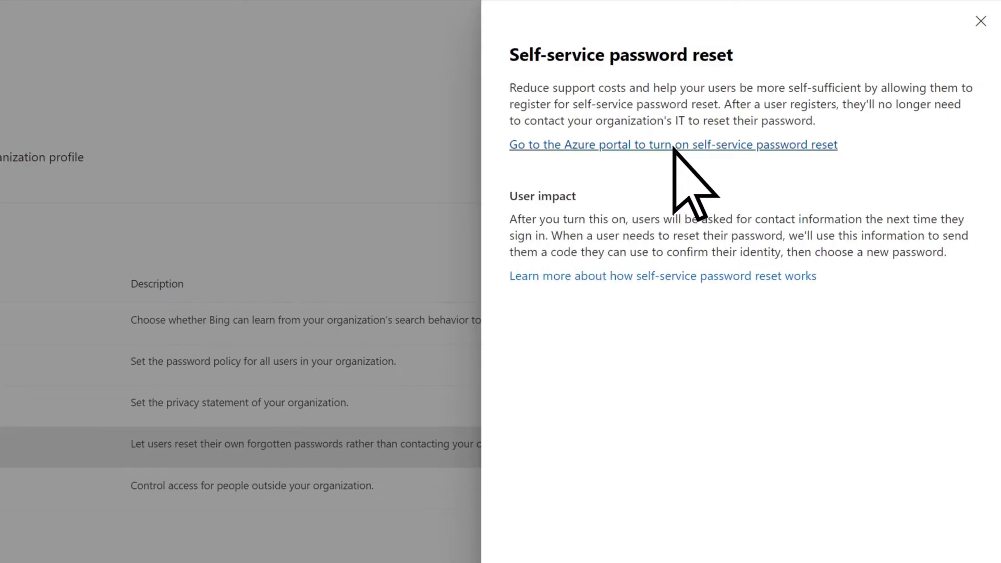
In the Azure portal, enable self-service password reset for All users and save.
{"action": "left_click", "coordinate": [673, 145]}
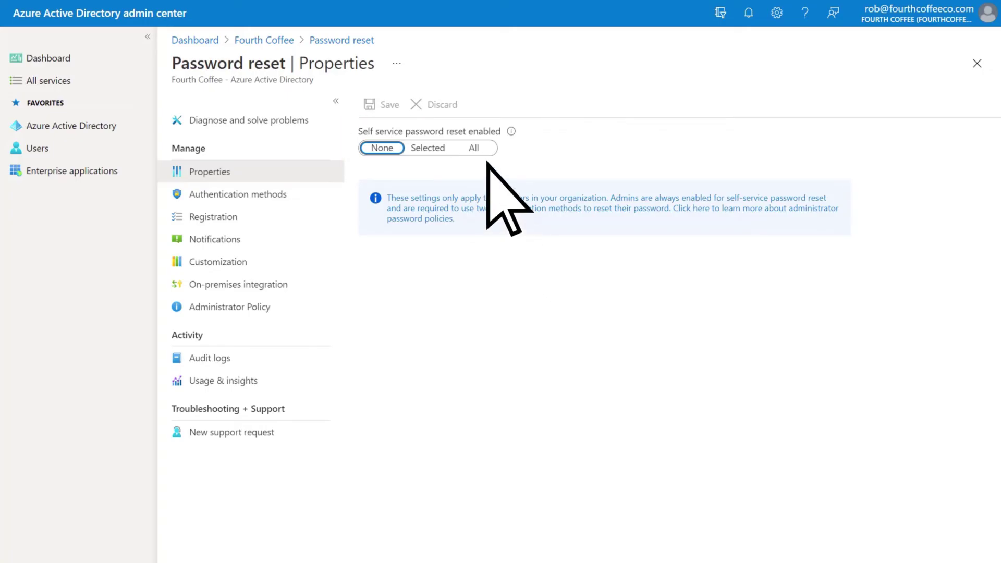
{"action": "left_click", "coordinate": [474, 148]}
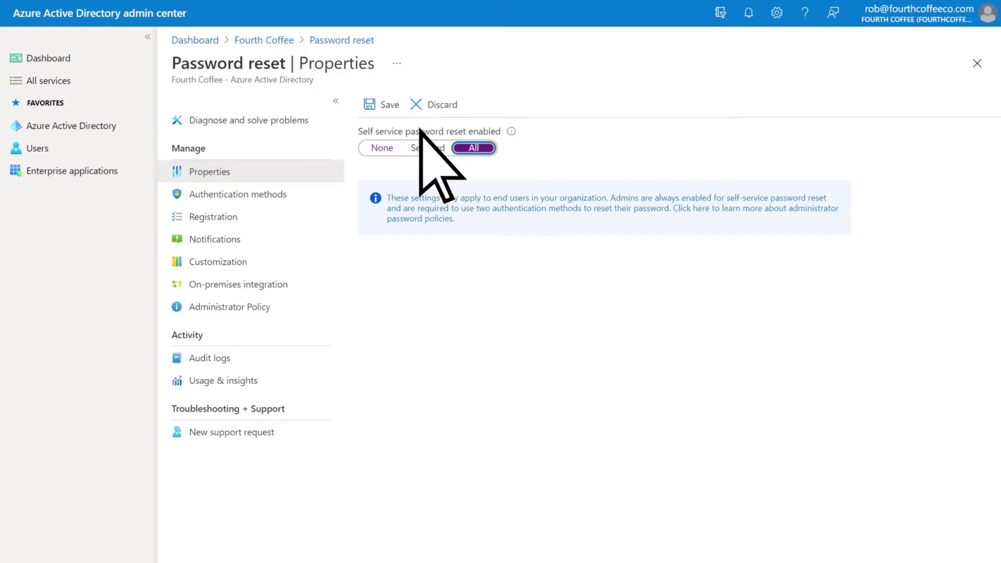
{"action": "left_click", "coordinate": [369, 107]}
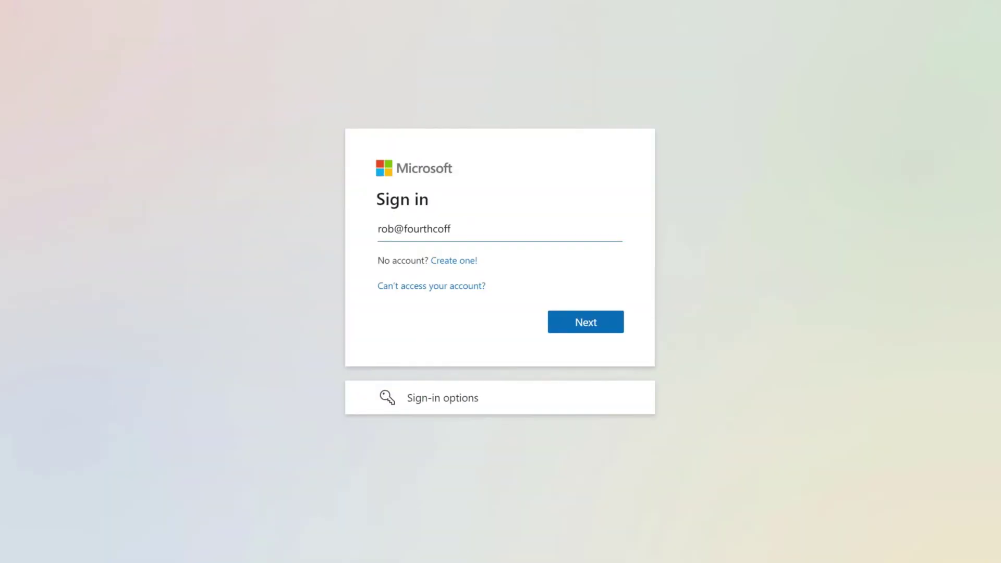
Sign in with the account name and password, reaching the More information required prompt.
{"action": "left_click", "coordinate": [563, 324]}
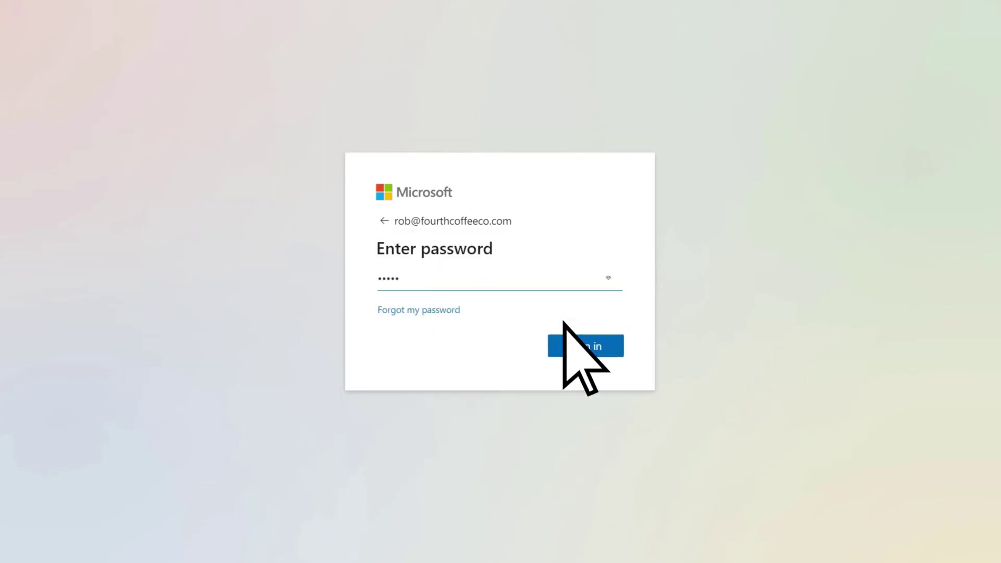
{"action": "left_click", "coordinate": [564, 353]}
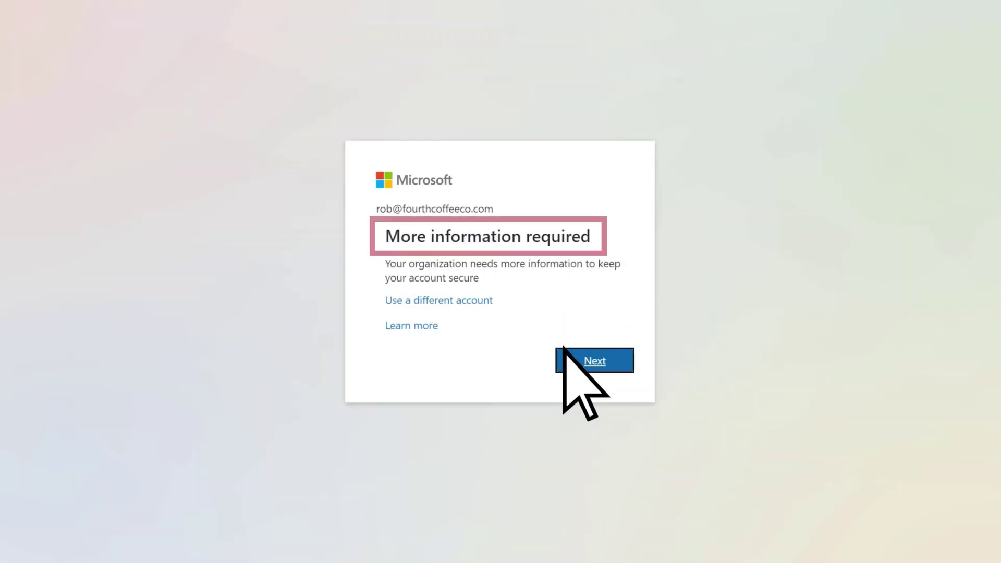